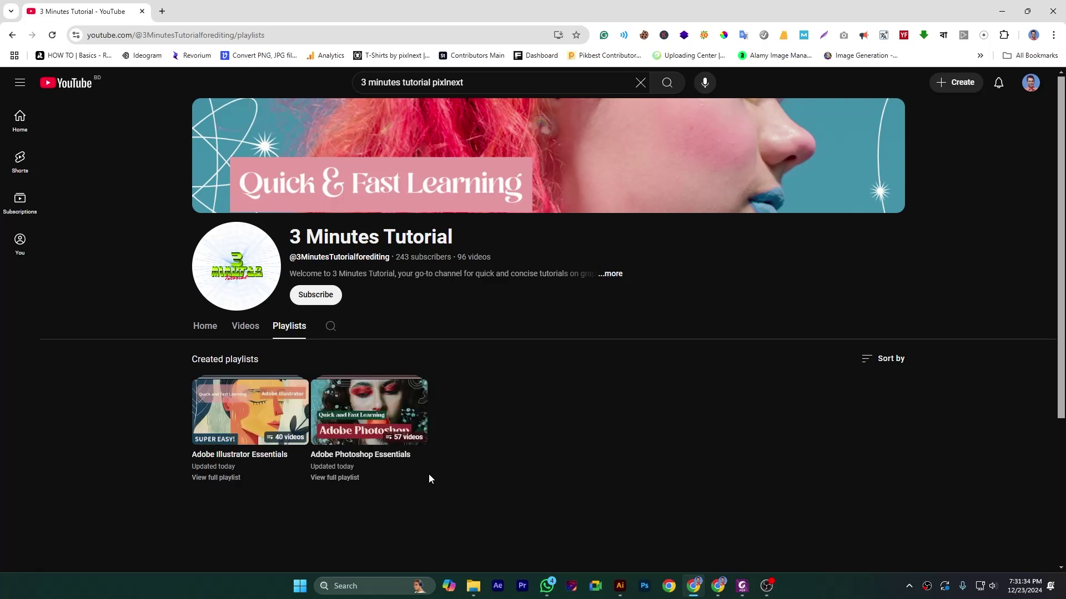
# Switch to Adobe Illustrator, activate the Scallop tool and enlarge its brush to about 1.1 in
pyautogui.click(620, 586)
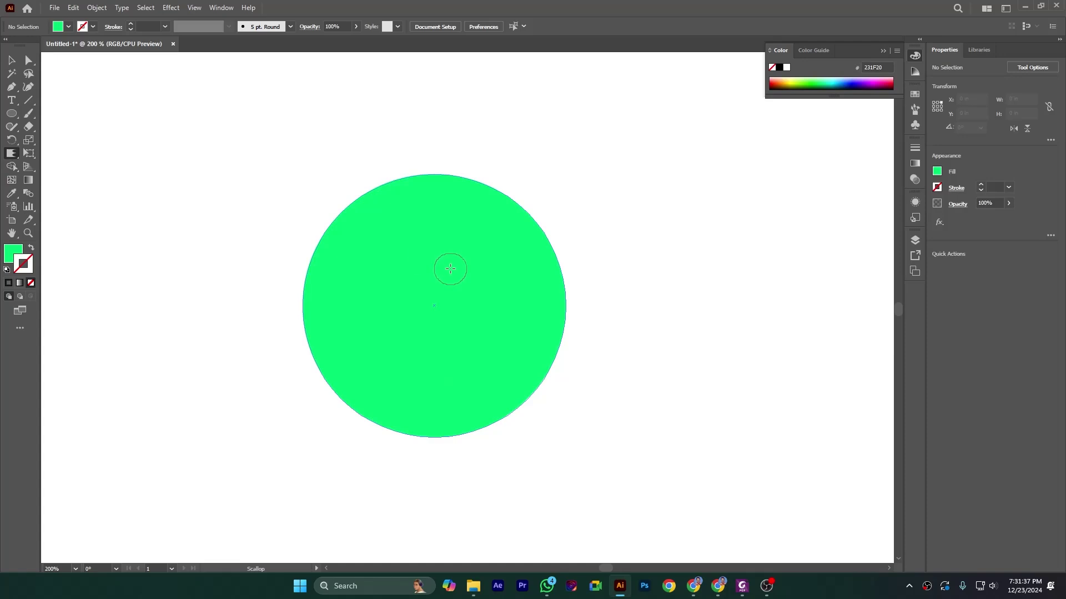
pyautogui.click(12, 155)
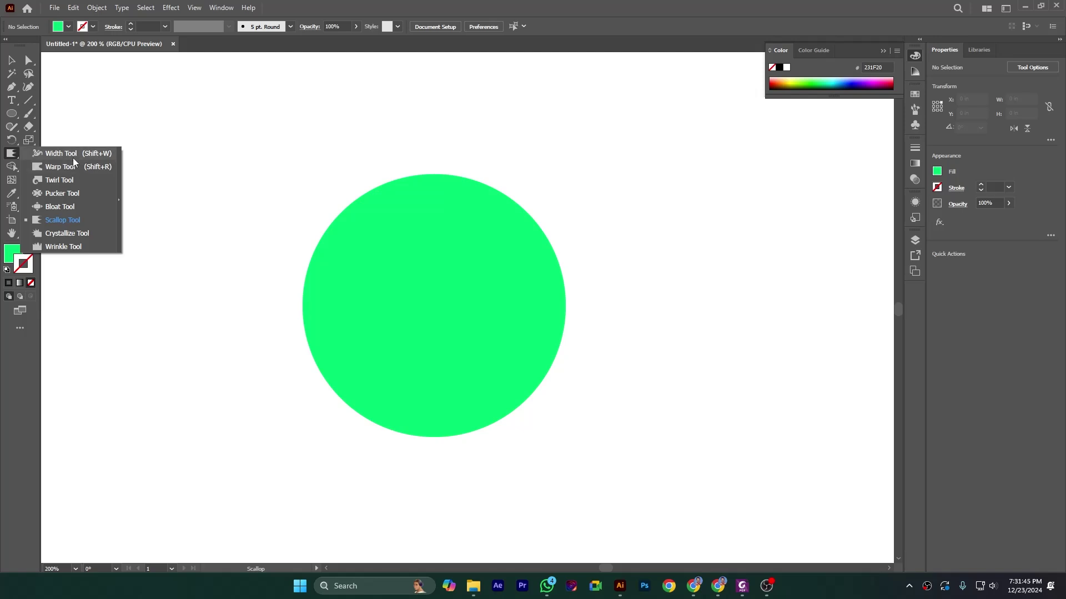
pyautogui.click(62, 222)
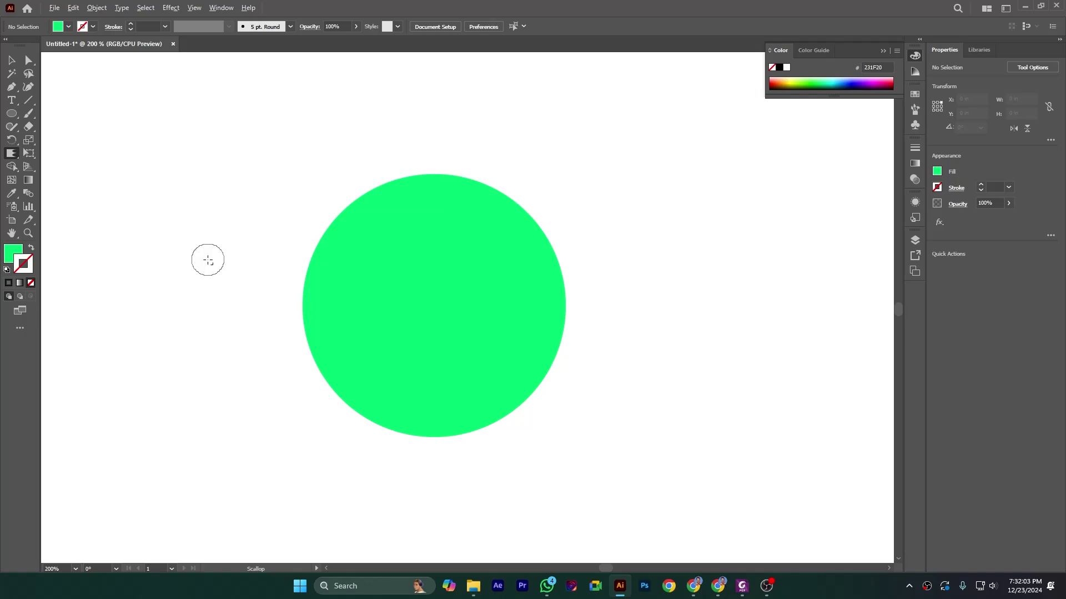
pyautogui.moveTo(208, 261)
pyautogui.keyDown('alt'); pyautogui.mouseDown()
pyautogui.moveTo(269, 281)
pyautogui.moveTo(241, 275)
pyautogui.mouseUp(); pyautogui.keyUp('alt')
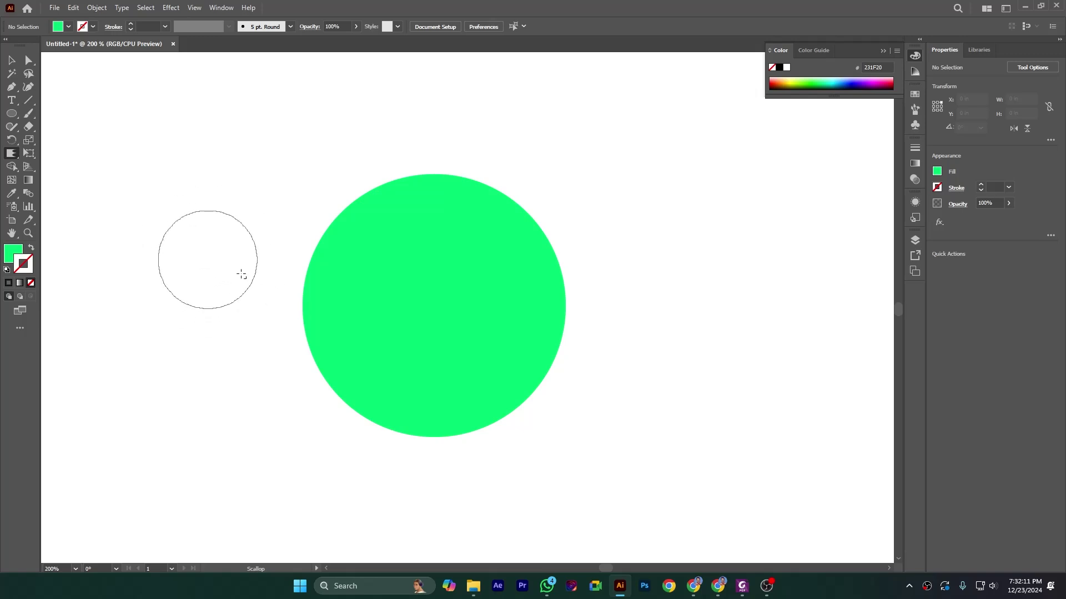
# Configure the Scallop tool with complexity 5, detail 7 and Brush Affects In Tangent Handles enabled
pyautogui.doubleClick(11, 156)
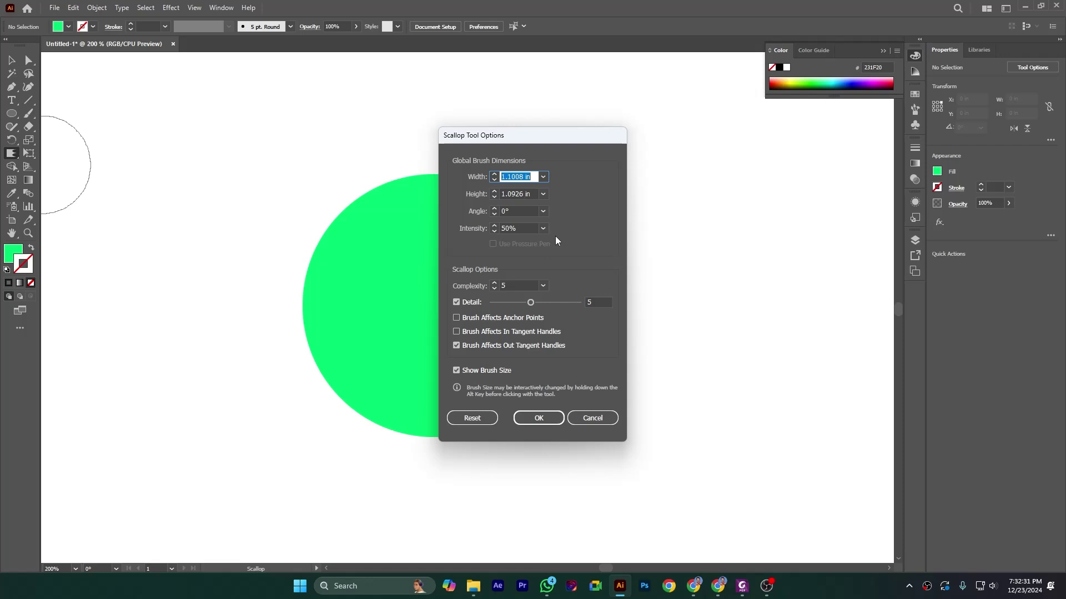
pyautogui.click(498, 286)
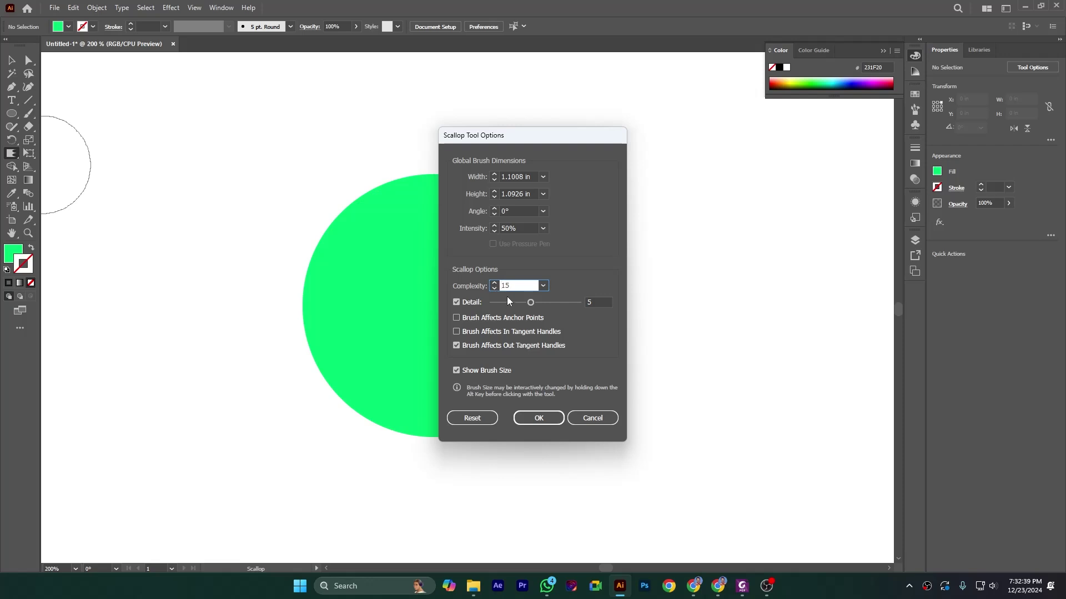
pyautogui.write('10')
pyautogui.press('Tab')
pyautogui.write('6')
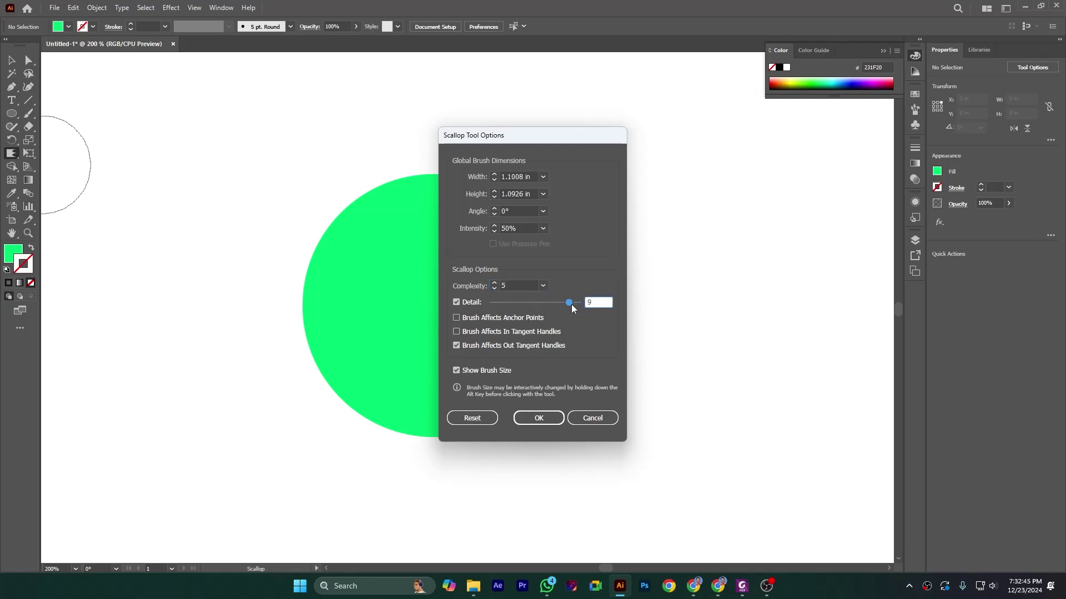
pyautogui.moveTo(530, 305); pyautogui.dragTo(538, 305)
pyautogui.click(456, 331)
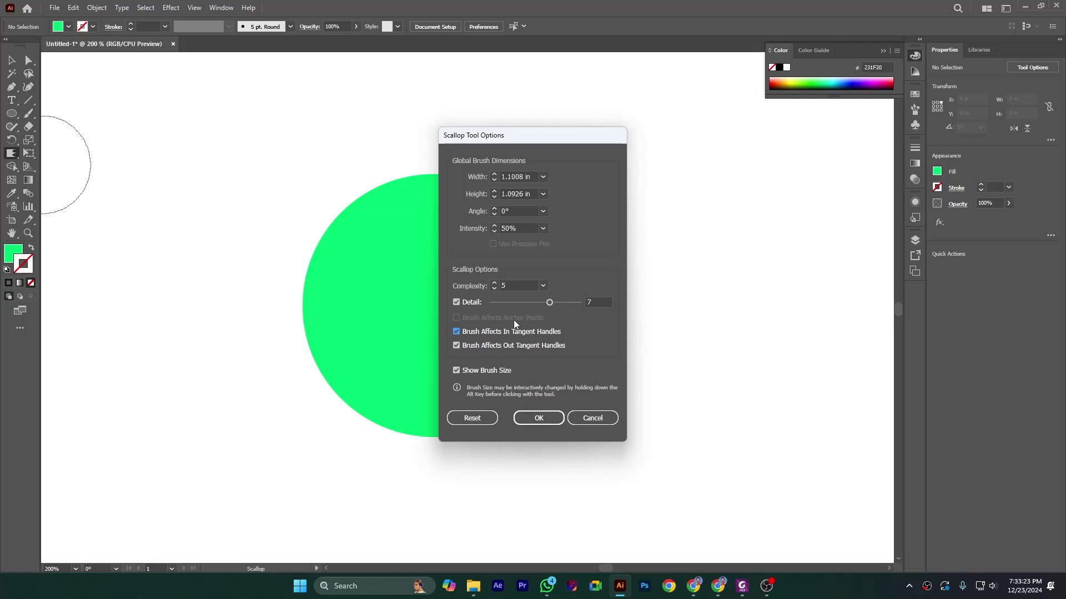
pyautogui.click(533, 417)
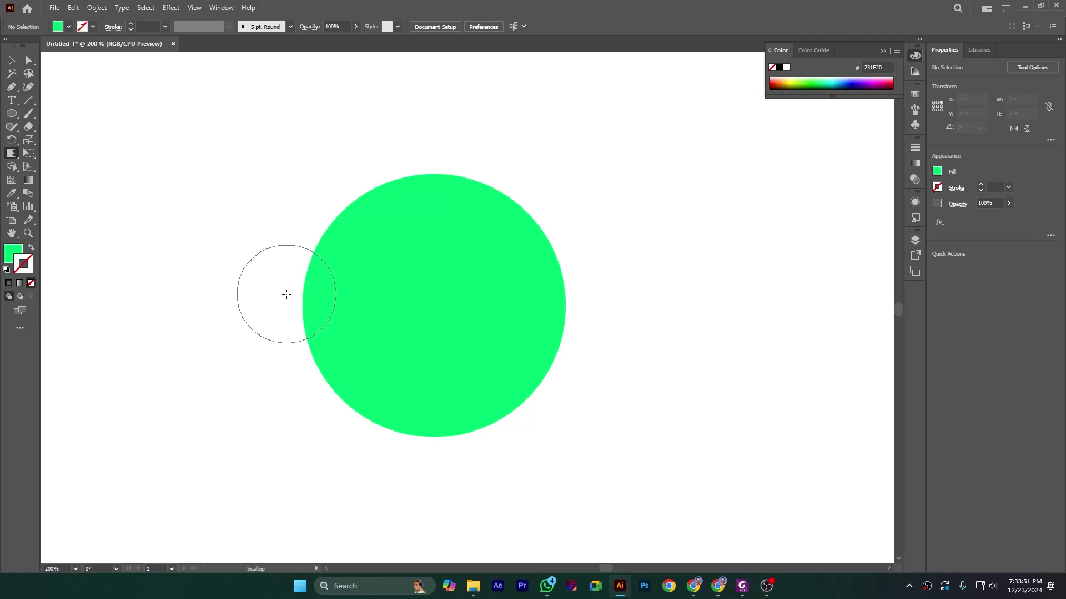
# Scallop the green circle's left edge outward into a point and inspect the distorted edge up close
pyautogui.moveTo(286, 294); pyautogui.dragTo(294, 305)
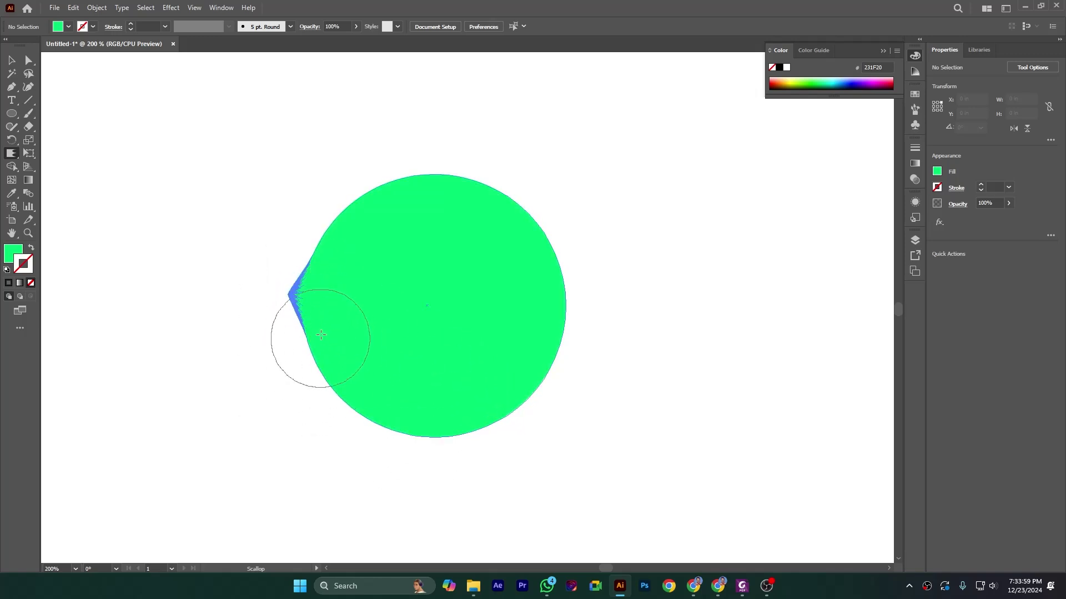
pyautogui.moveTo(317, 356)
pyautogui.mouseDown()
pyautogui.moveTo(300, 302)
pyautogui.moveTo(303, 311)
pyautogui.mouseUp()
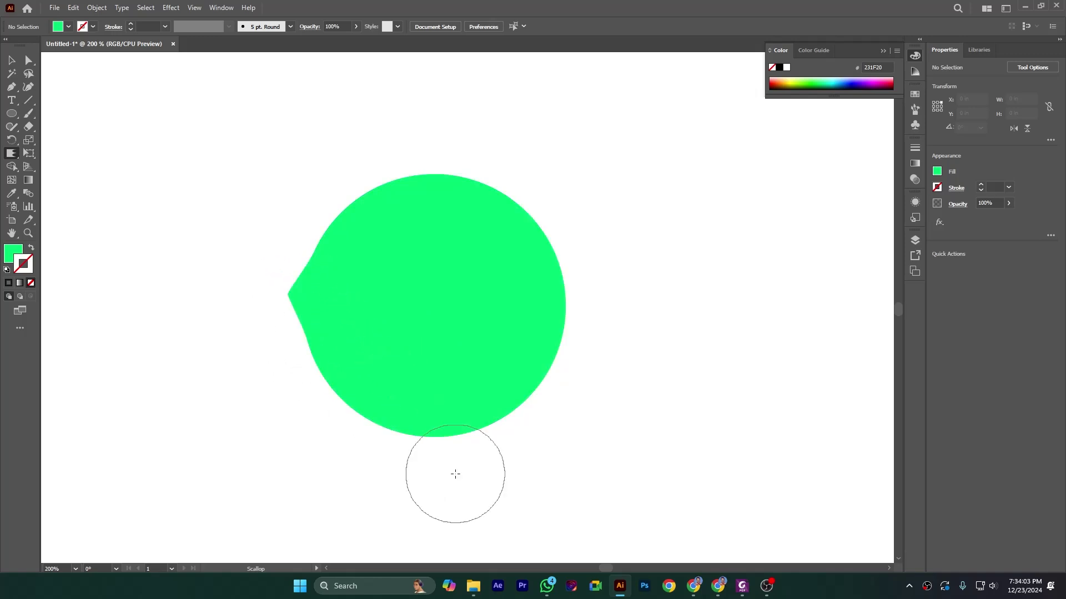
pyautogui.moveTo(399, 394); pyautogui.dragTo(393, 383)
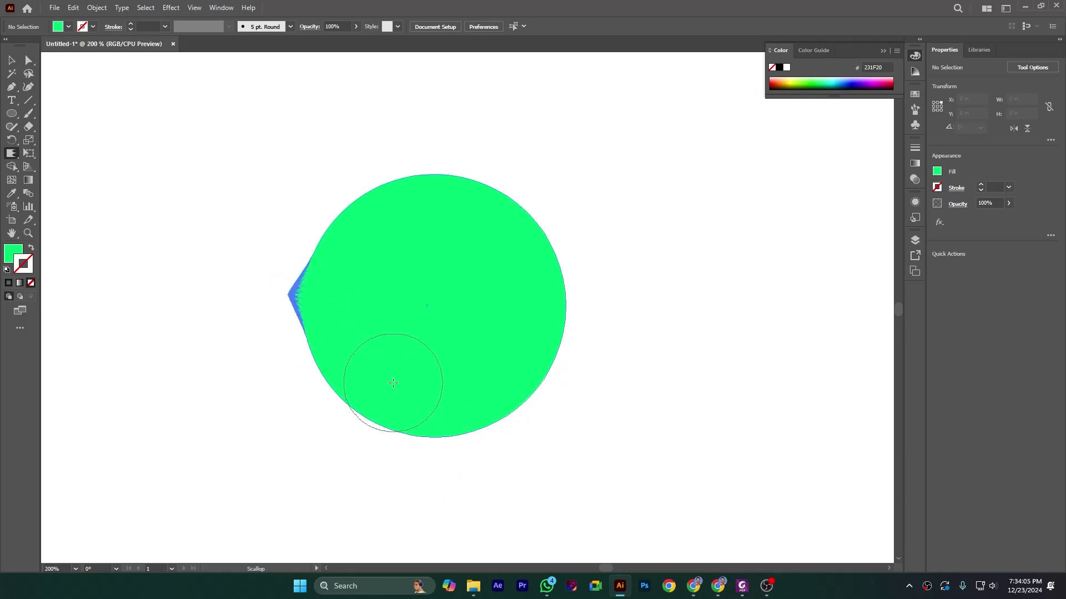
pyautogui.hotkey('ctrl', '=')
pyautogui.hotkey('ctrl', '=')
pyautogui.press('space')
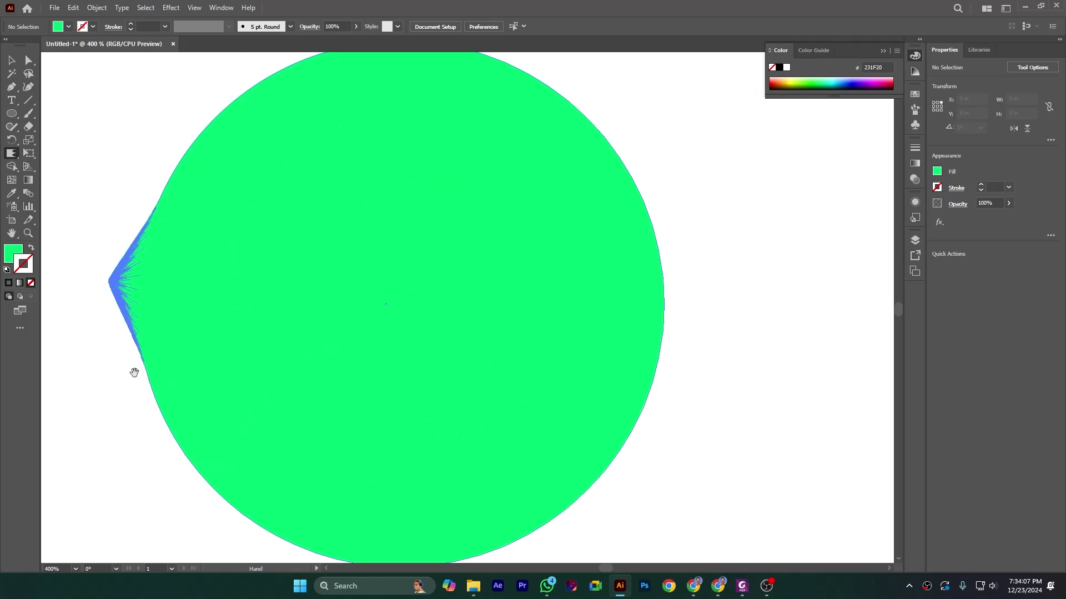
pyautogui.moveTo(134, 372); pyautogui.dragTo(374, 374)
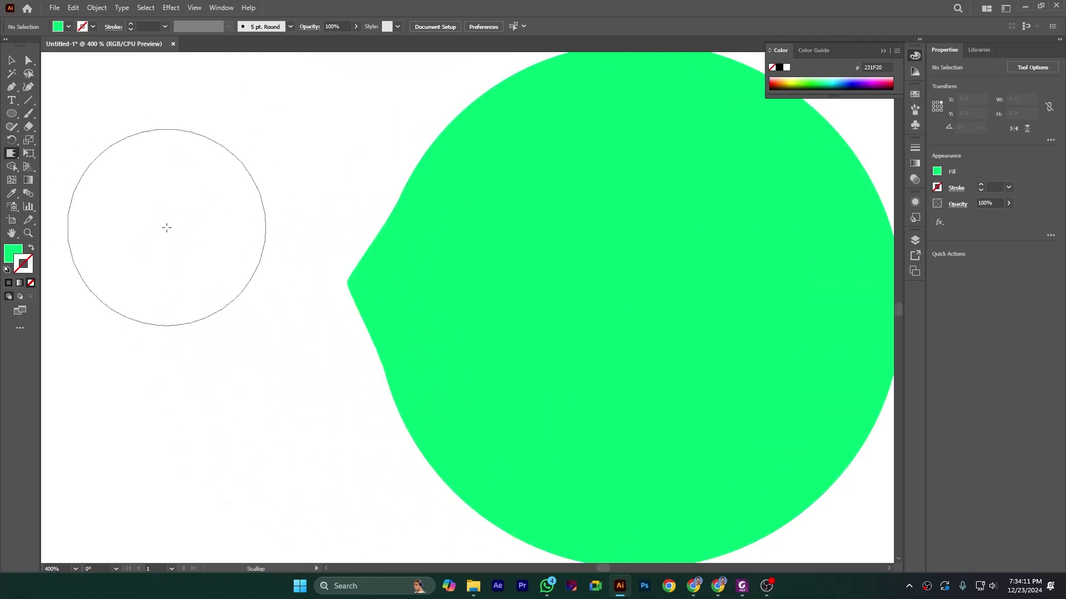
# Scallop the circle's top edge outward into a point and roughen its upper-left edge with fine spikes
pyautogui.scroll(-2, 167, 229)
pyautogui.scroll(5, 197, 248)
pyautogui.moveTo(512, 168); pyautogui.dragTo(621, 116)
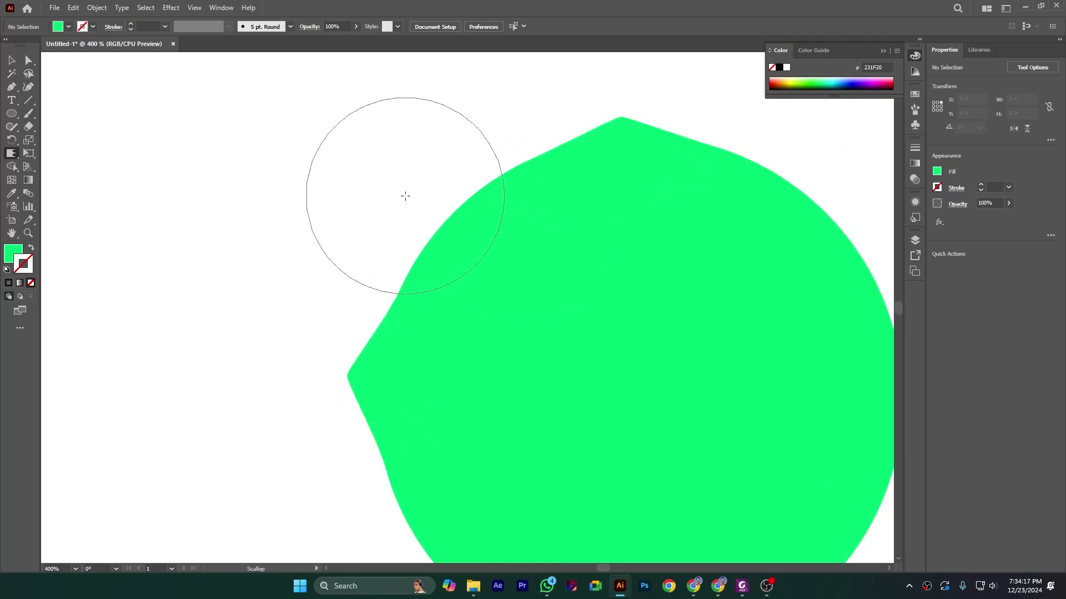
pyautogui.moveTo(436, 191); pyautogui.dragTo(483, 228)
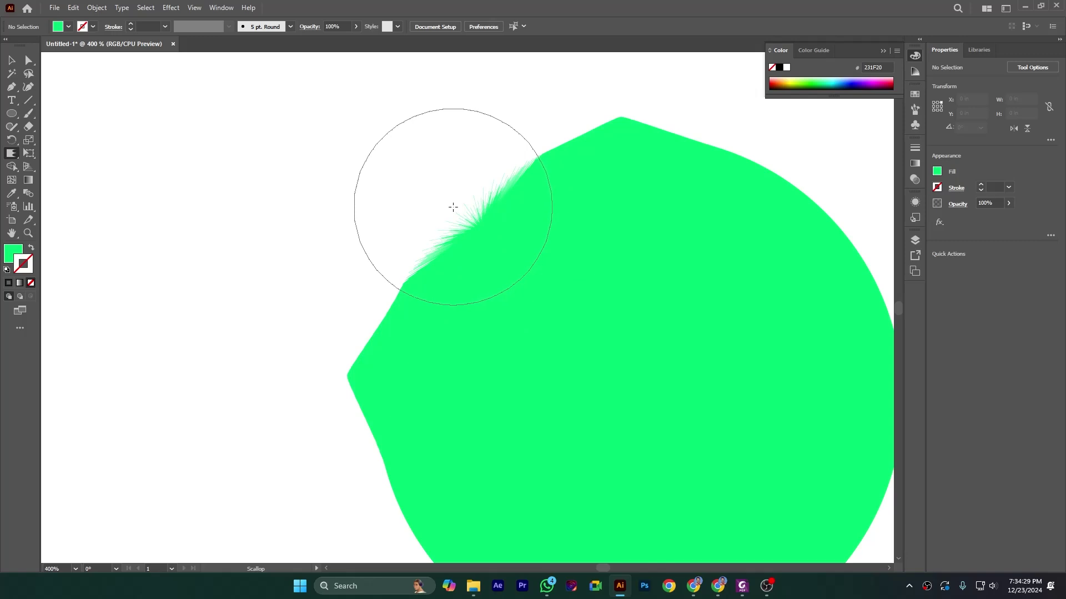
pyautogui.moveTo(453, 207)
pyautogui.mouseDown()
pyautogui.moveTo(460, 253)
pyautogui.moveTo(415, 300)
pyautogui.mouseUp()
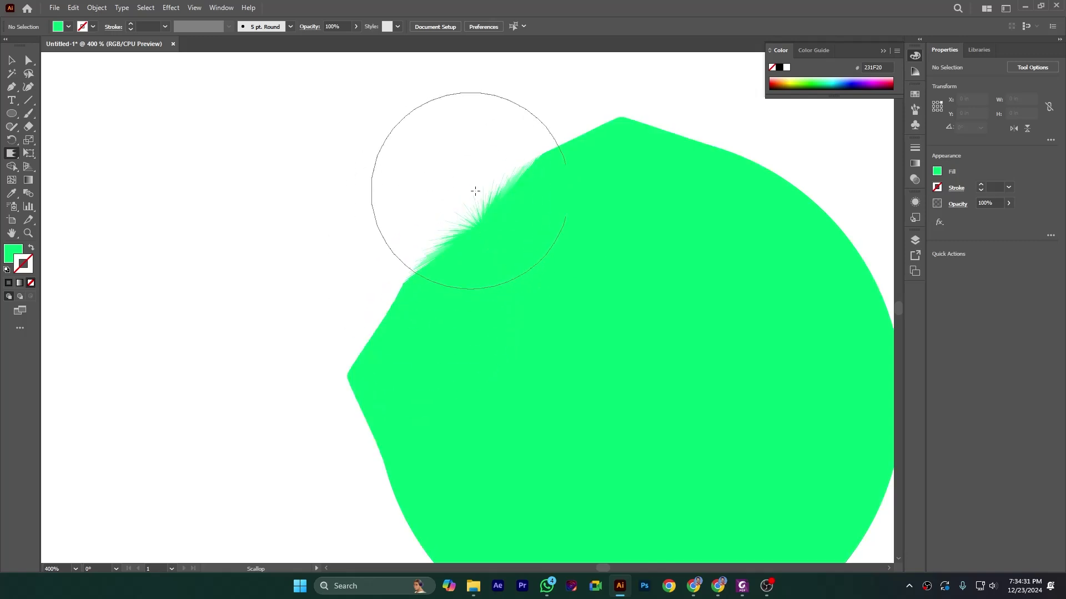
pyautogui.scroll(-2, 177, 248)
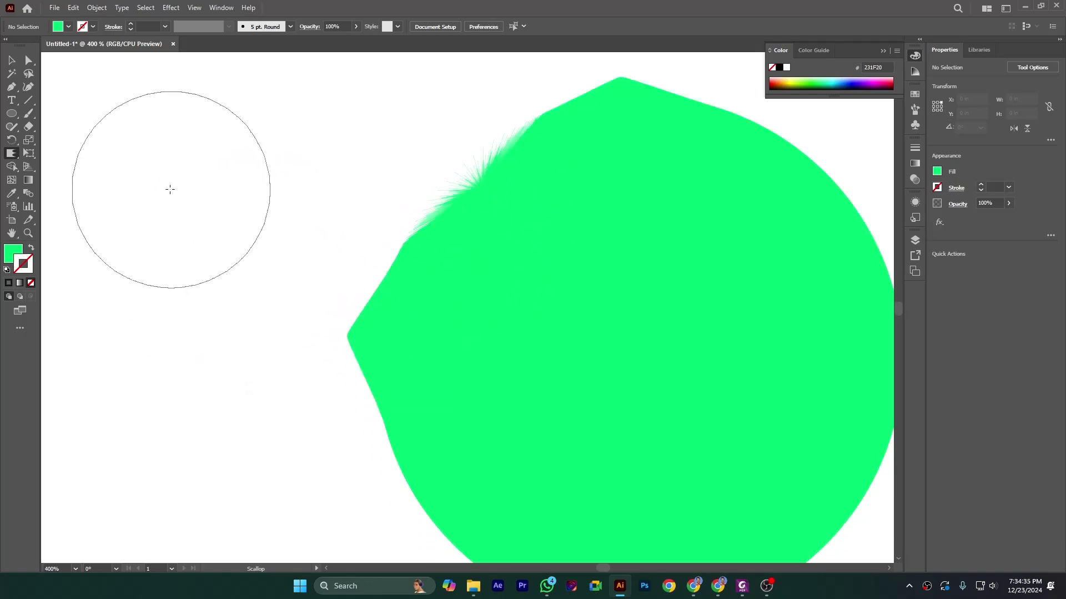
# Set the Scallop tool to affect anchor points only, disabling both the in and out tangent handle options
pyautogui.doubleClick(12, 153)
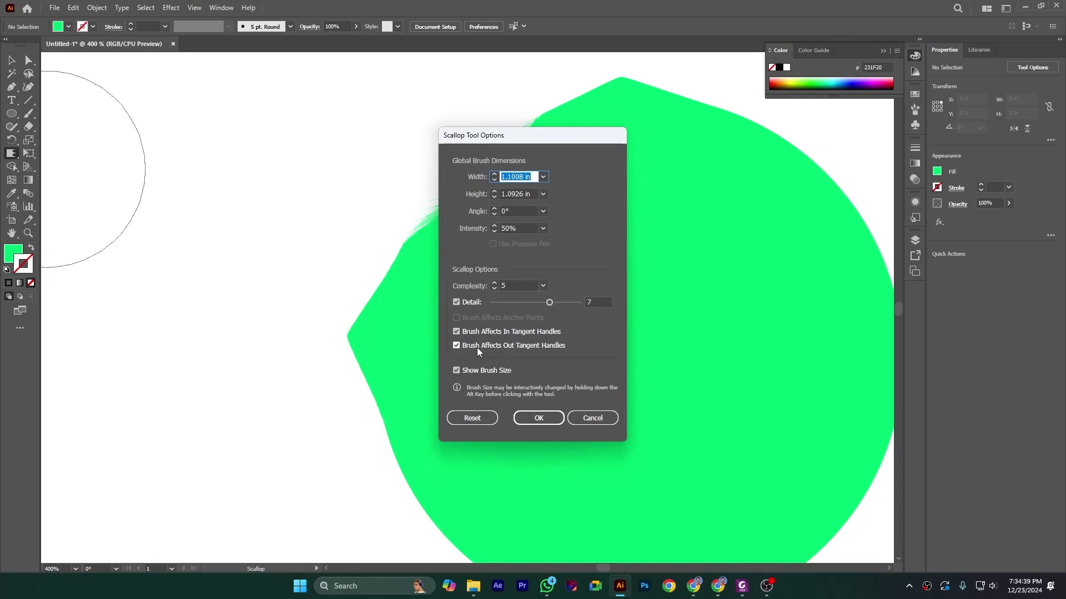
pyautogui.click(456, 331)
pyautogui.click(457, 318)
pyautogui.click(456, 345)
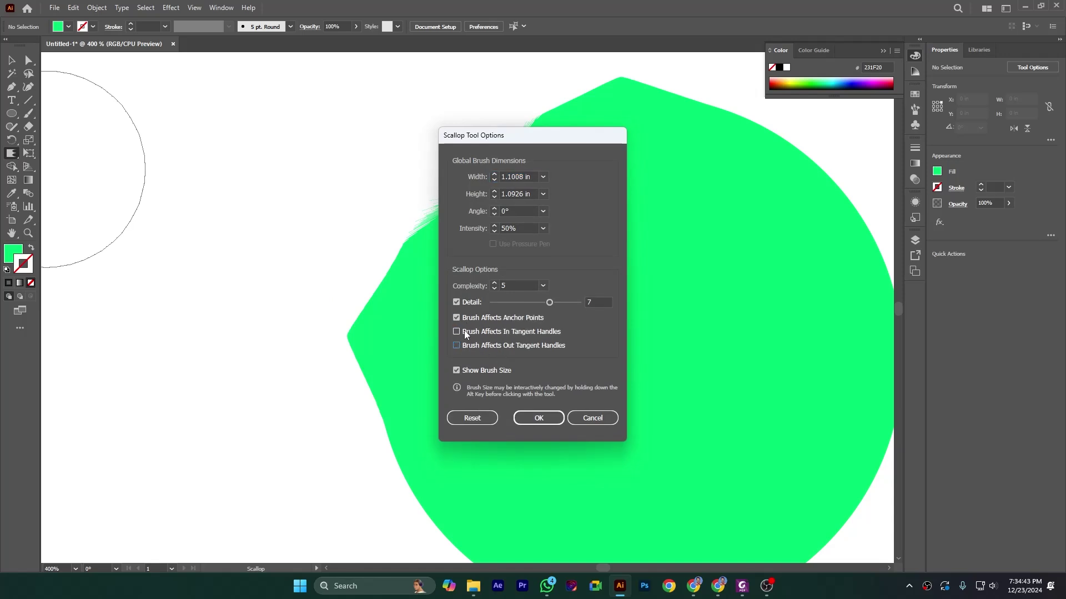
pyautogui.click(538, 420)
# Scallop the circle's lower-left edge outward into a sharp corner and inspect it up close
pyautogui.moveTo(507, 384); pyautogui.dragTo(506, 401)
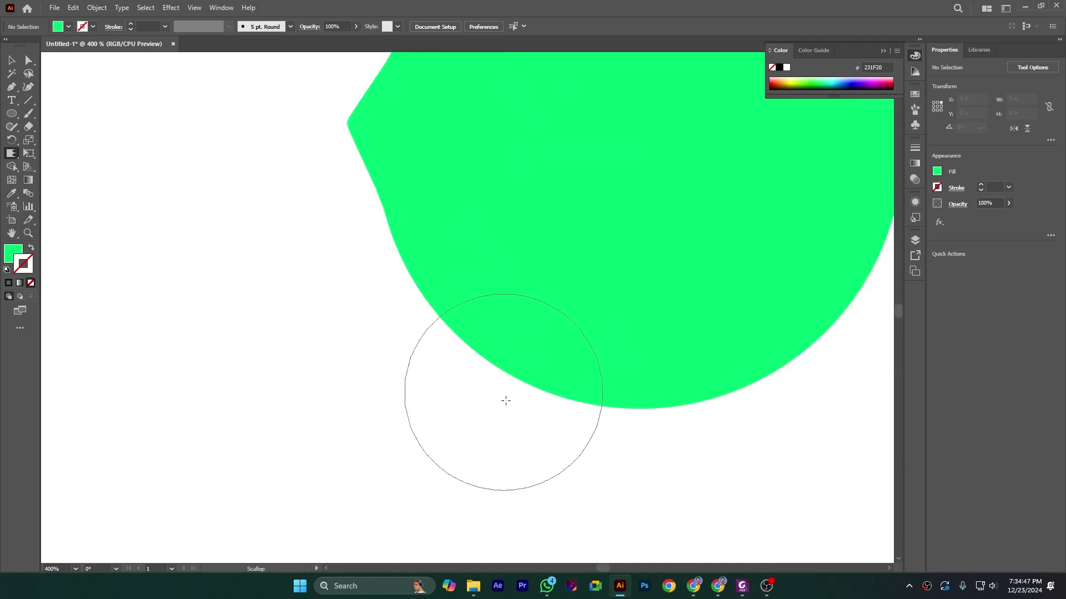
pyautogui.moveTo(409, 309); pyautogui.dragTo(410, 309)
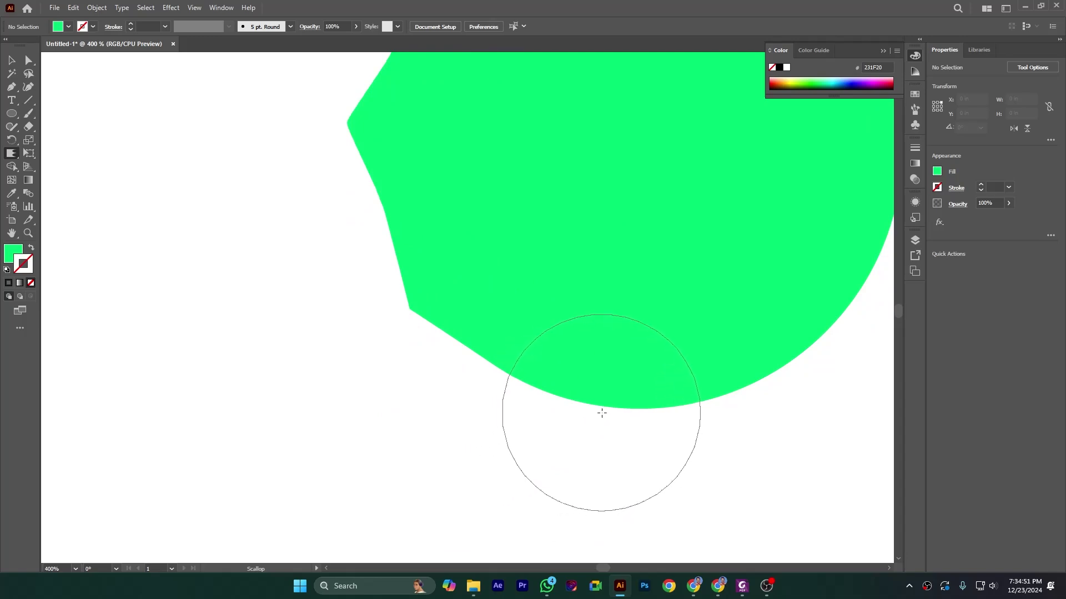
pyautogui.hotkey('ctrl', '=')
pyautogui.hotkey('ctrl', '=')
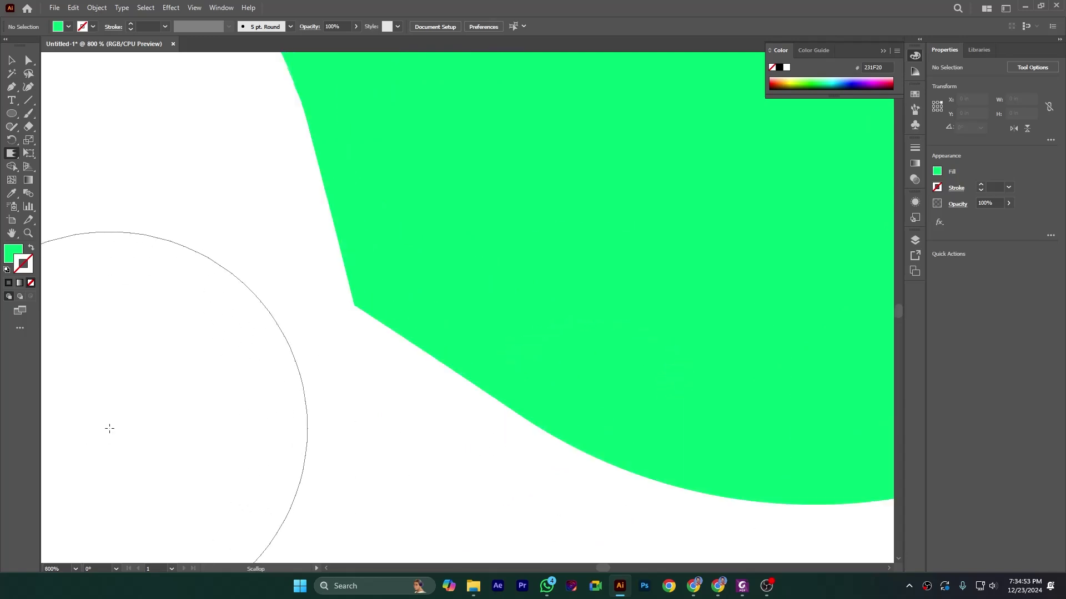
pyautogui.moveTo(361, 344)
pyautogui.mouseDown()
pyautogui.moveTo(398, 314)
pyautogui.moveTo(377, 312)
pyautogui.moveTo(539, 372)
pyautogui.mouseUp()
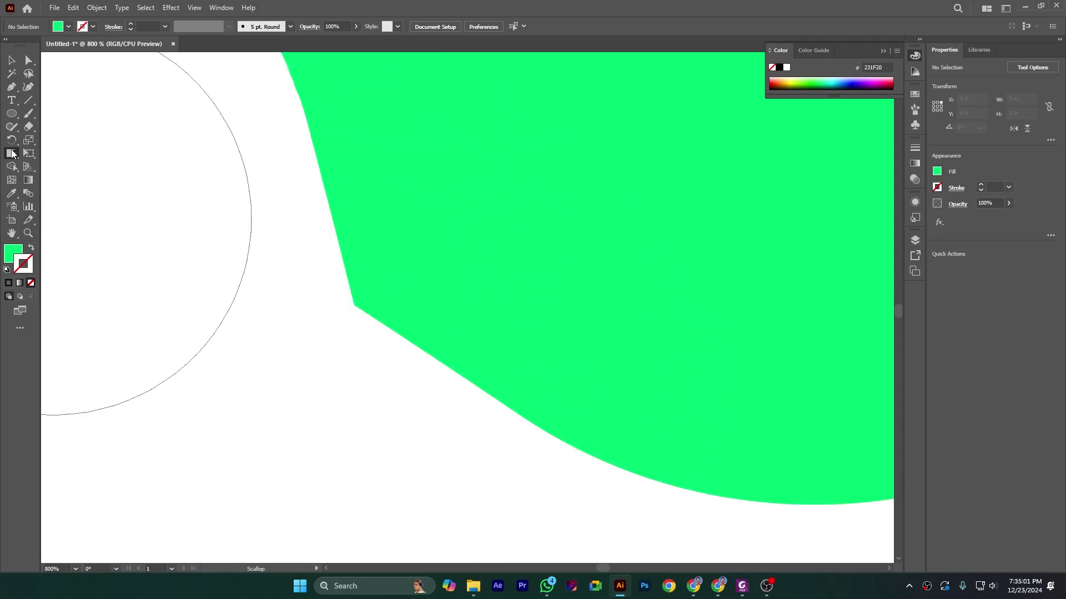
# Reset the Scallop tool options, then set complexity 7 and detail 5 with Brush Affects Out Tangent Handles disabled
pyautogui.doubleClick(12, 152)
pyautogui.click(457, 317)
pyautogui.click(457, 332)
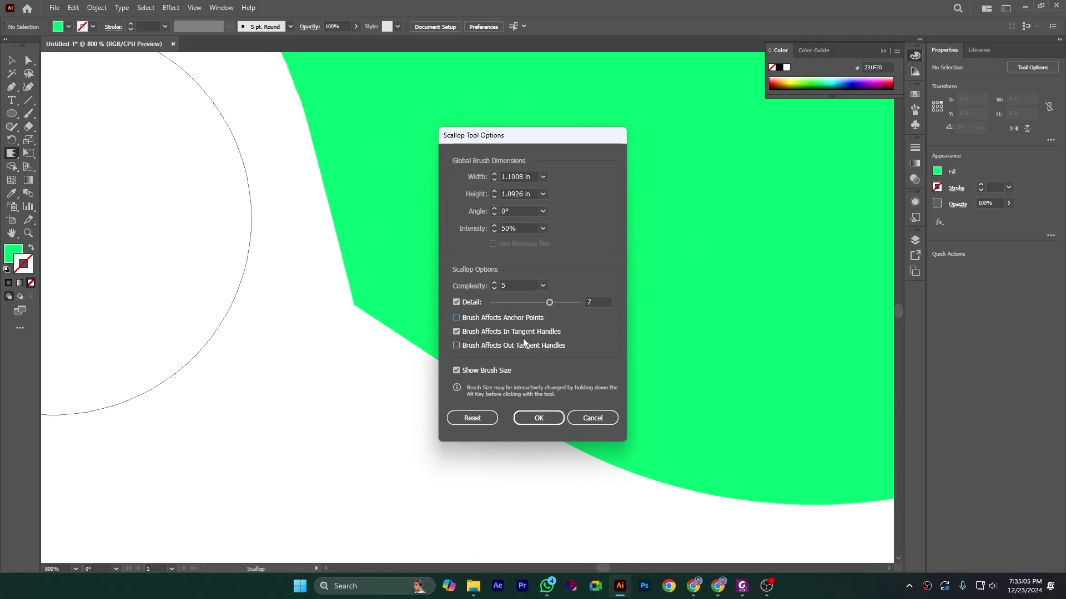
pyautogui.click(482, 423)
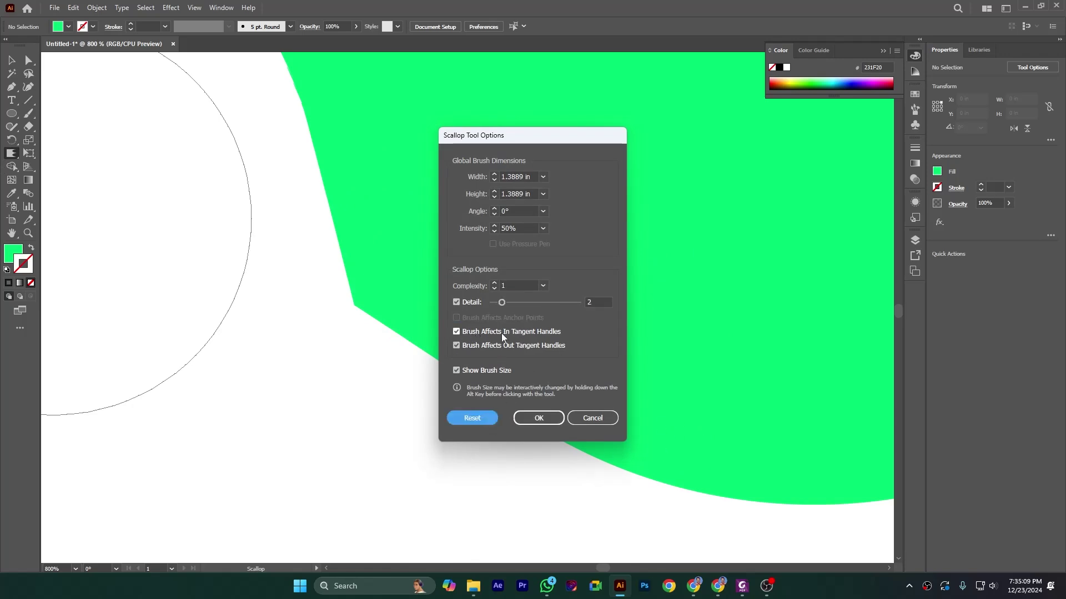
pyautogui.doubleClick(495, 285)
pyautogui.write('7')
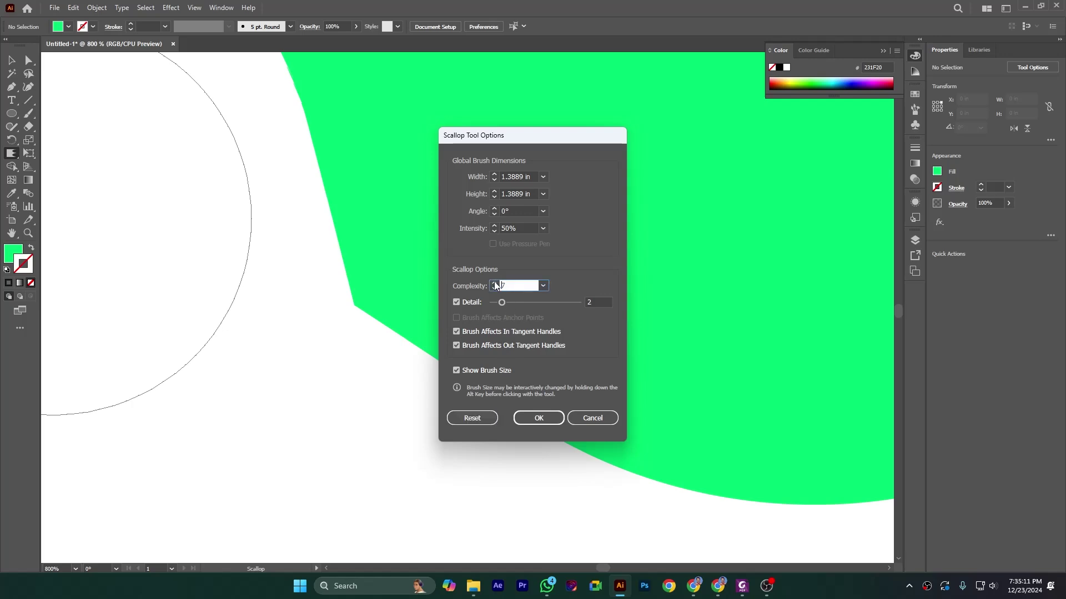
pyautogui.click(510, 303)
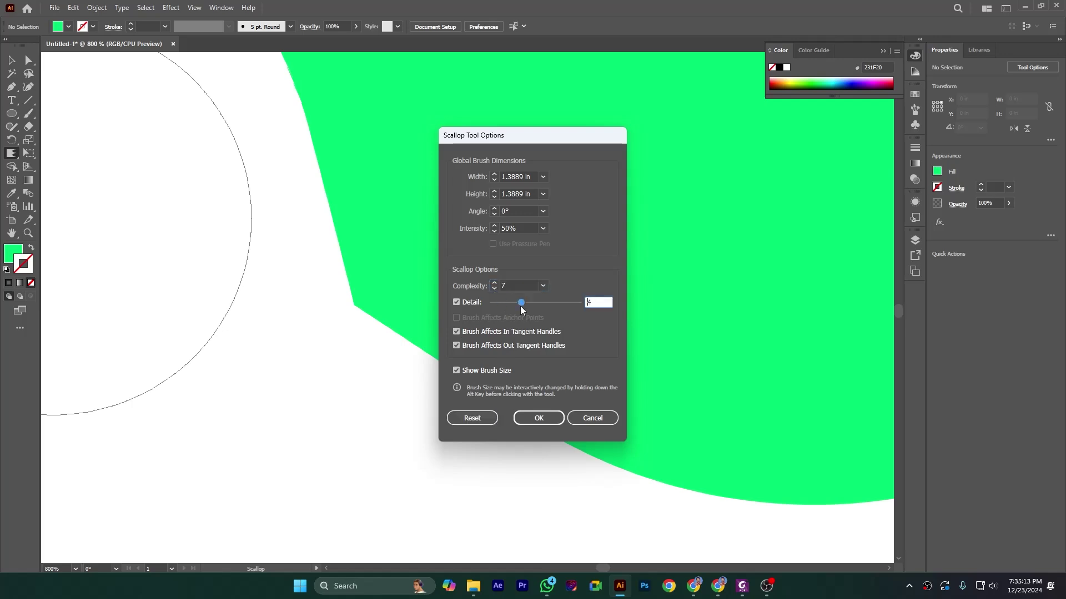
pyautogui.click(530, 303)
pyautogui.click(456, 346)
pyautogui.click(539, 418)
# Scallop the shape's bottom edge, left of its lowest point, outward into a spiky corner
pyautogui.scroll(-5, 666, 400)
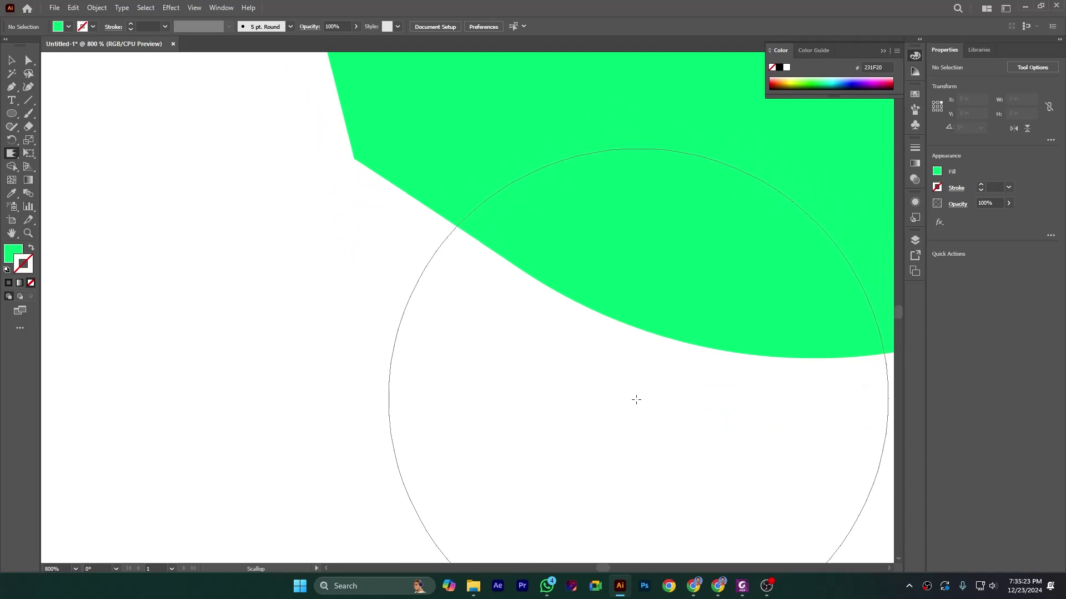
pyautogui.moveTo(615, 403); pyautogui.dragTo(615, 415)
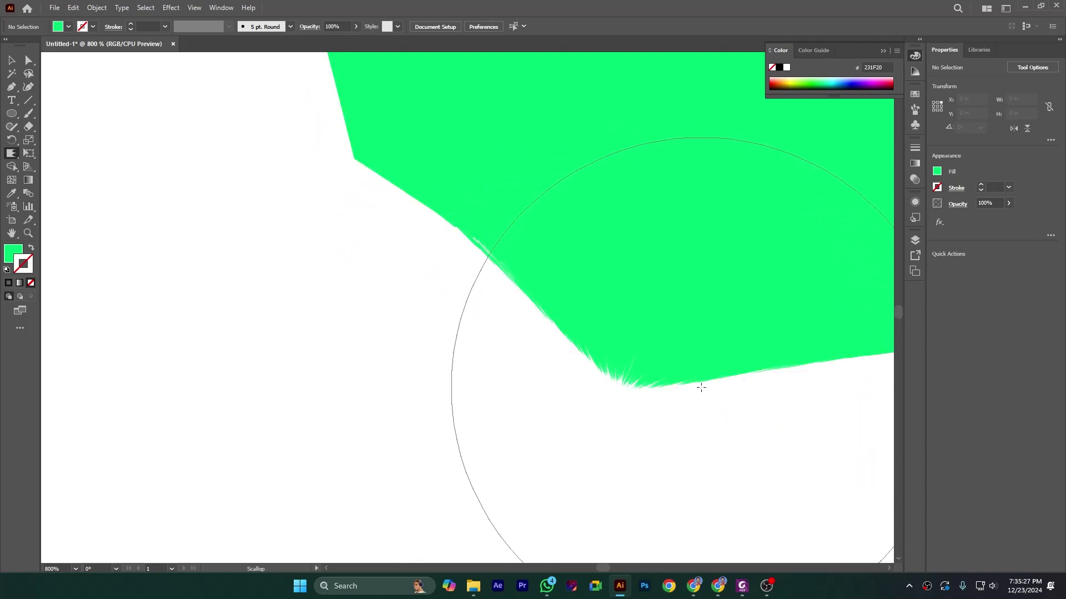
pyautogui.moveTo(483, 376); pyautogui.dragTo(267, 278)
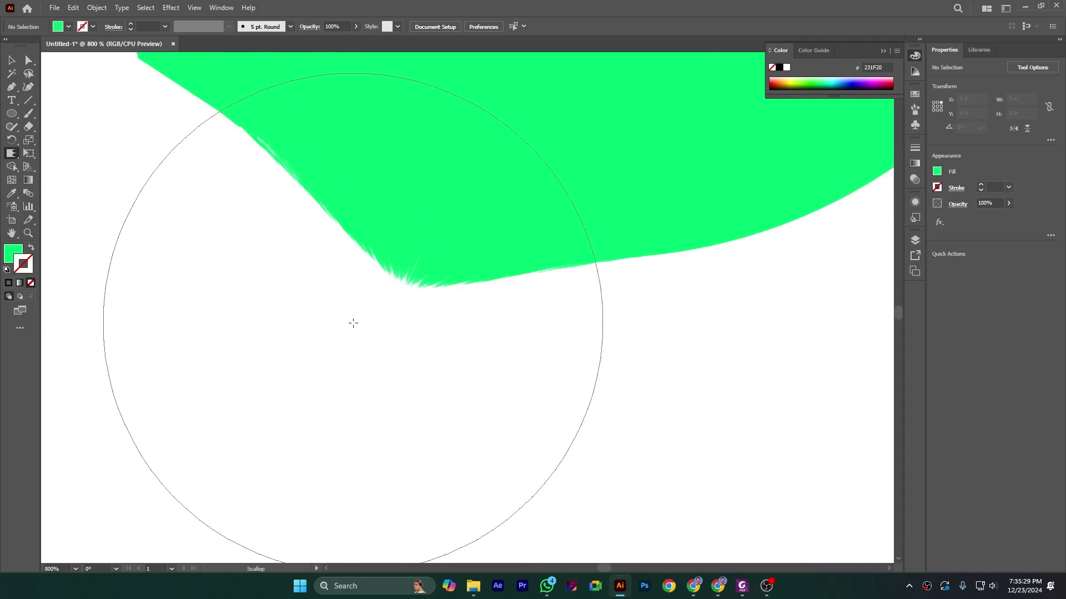
pyautogui.scroll(3, 304, 292)
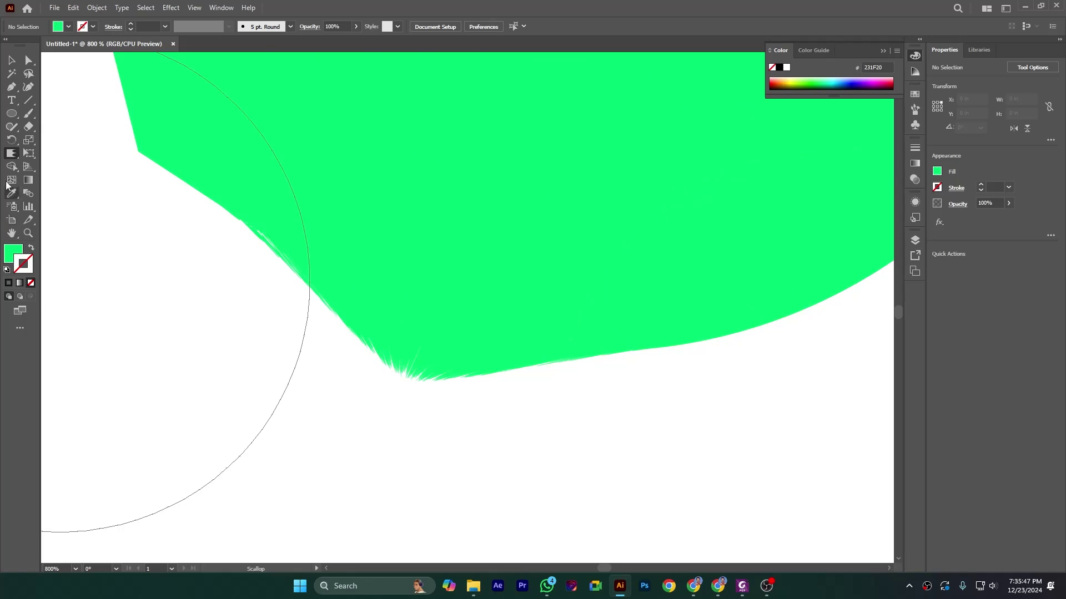
# Enable Brush Affects Out Tangent Handles and disable Brush Affects In Tangent Handles for the Scallop tool
pyautogui.doubleClick(12, 153)
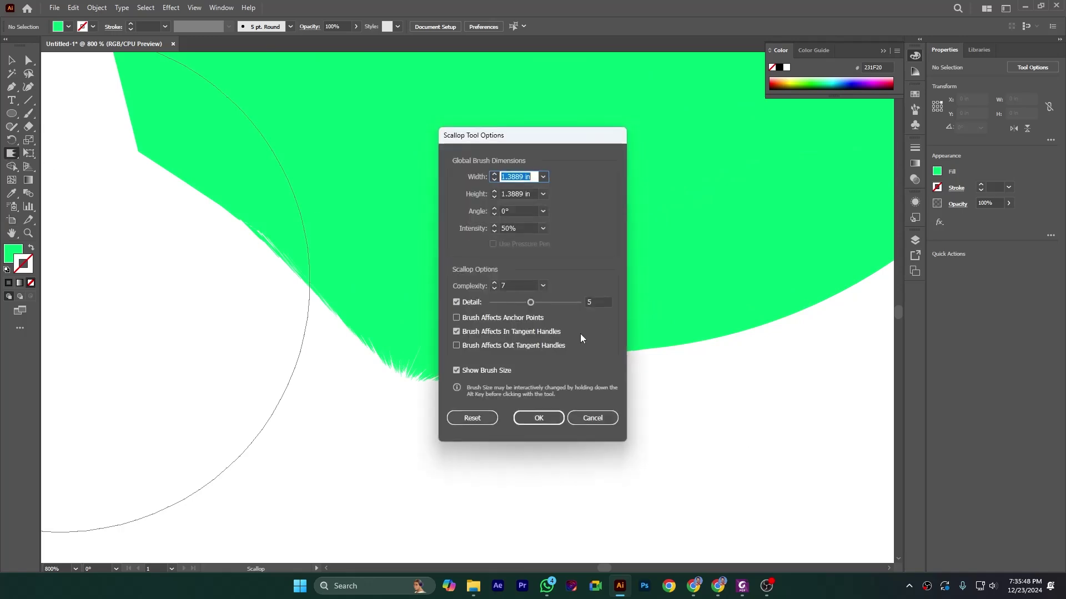
pyautogui.click(458, 345)
pyautogui.click(457, 332)
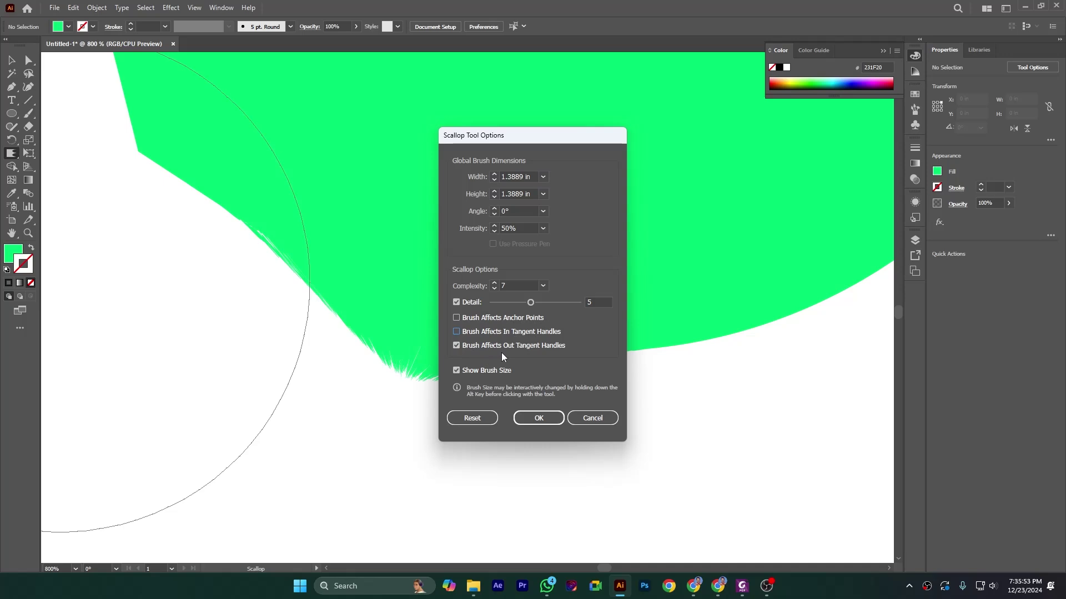
pyautogui.click(545, 422)
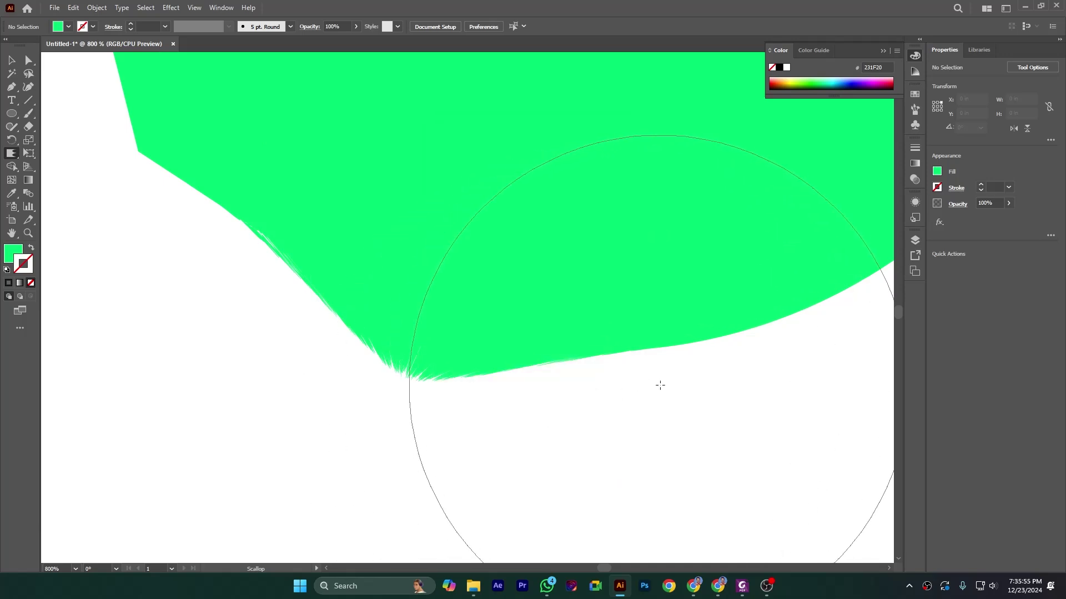
# Scallop the shape's lower-right edge outward into a spiky corner and review the whole shape on the artboard
pyautogui.press('space')
pyautogui.moveTo(703, 393); pyautogui.dragTo(456, 359)
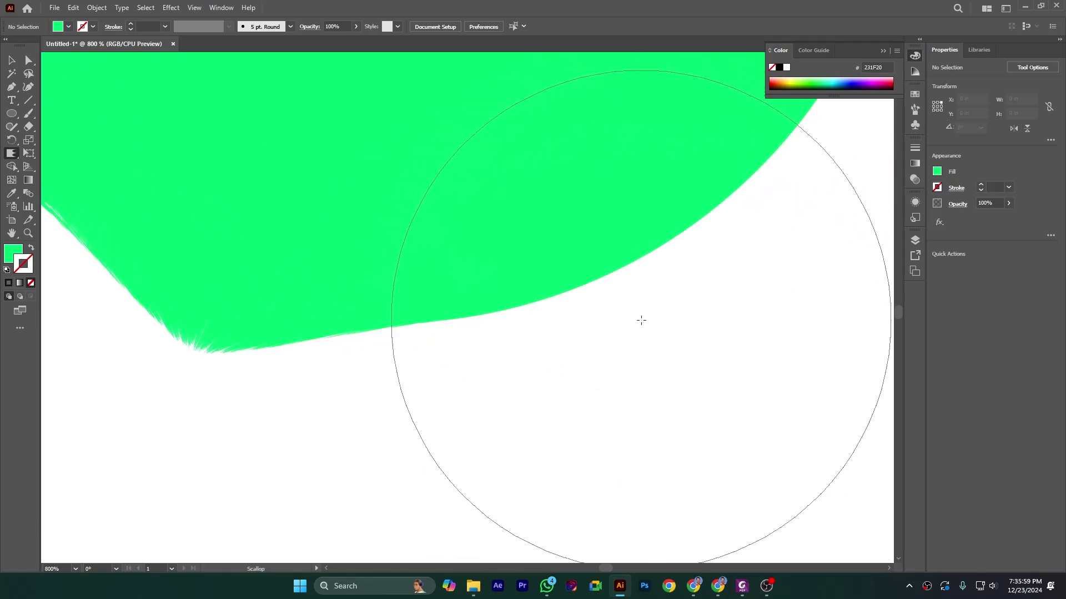
pyautogui.moveTo(642, 322); pyautogui.dragTo(644, 325)
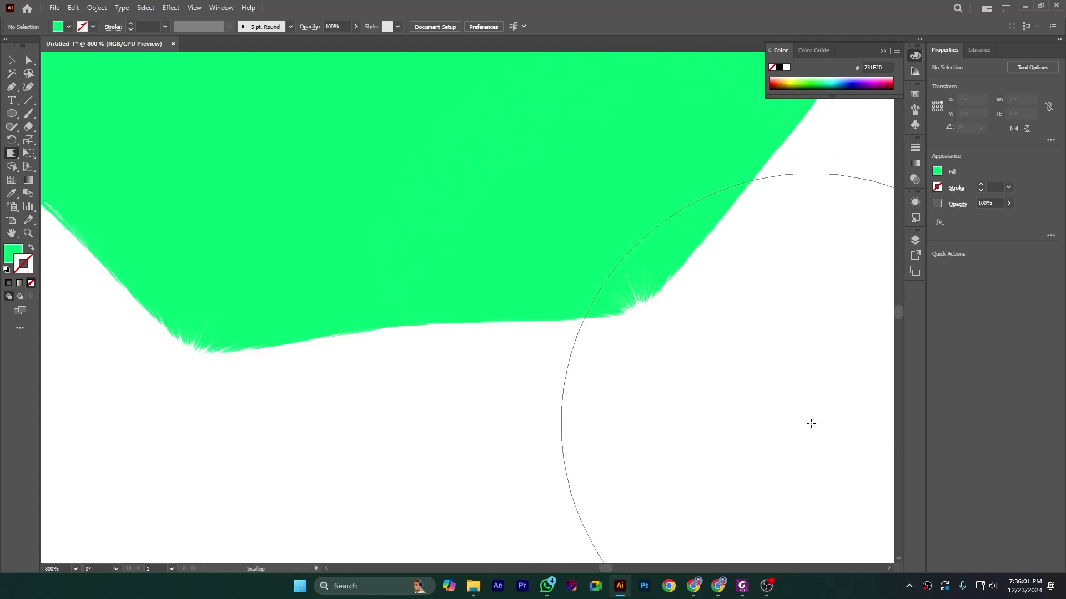
pyautogui.moveTo(737, 415)
pyautogui.mouseDown()
pyautogui.moveTo(25, 113)
pyautogui.moveTo(10, 64)
pyautogui.mouseUp()
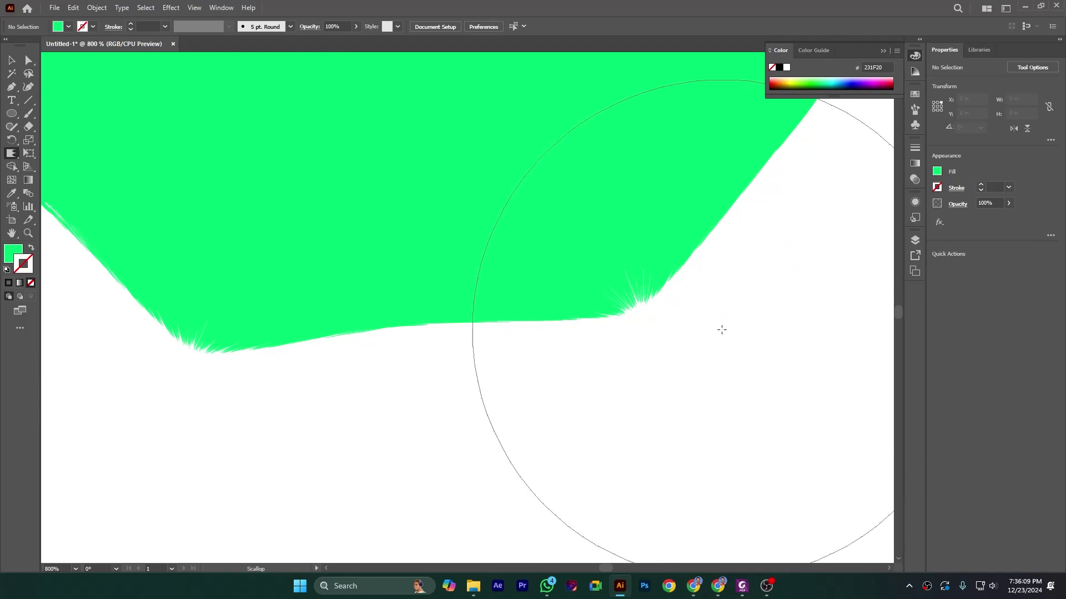
pyautogui.moveTo(668, 304)
pyautogui.mouseDown()
pyautogui.moveTo(606, 312)
pyautogui.moveTo(616, 317)
pyautogui.mouseUp()
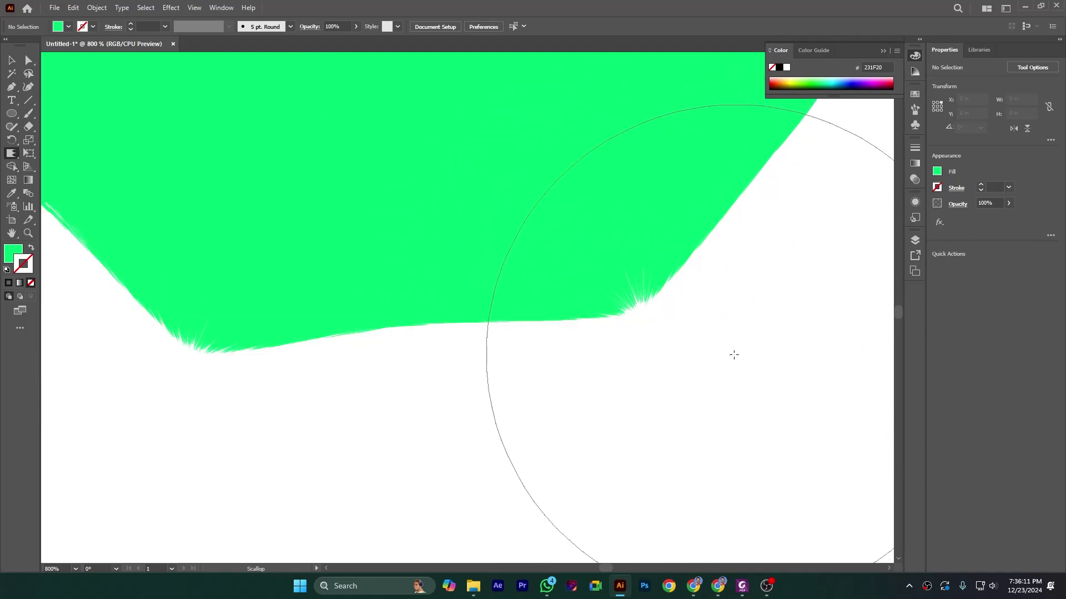
pyautogui.moveTo(528, 386)
pyautogui.mouseDown()
pyautogui.moveTo(261, 333)
pyautogui.moveTo(416, 428)
pyautogui.mouseUp()
pyautogui.hotkey('ctrl', '0')
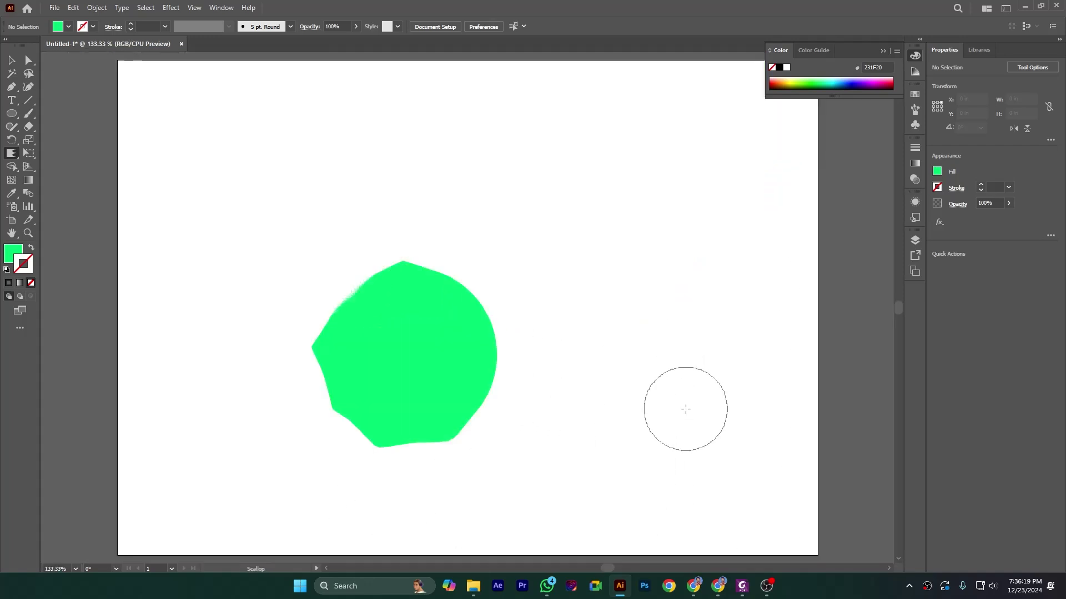